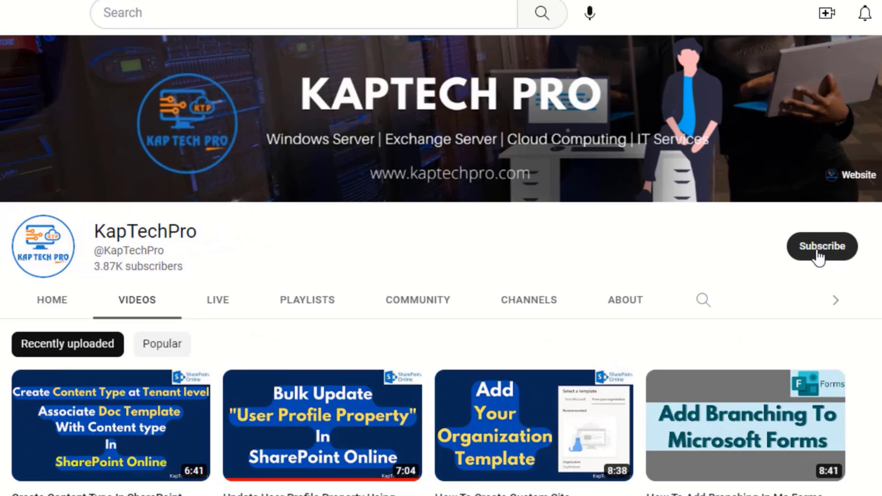
Step: Subscribe to the KapTechPro channel and set its notifications to All
{"action": "left_click", "coordinate": [818, 258]}
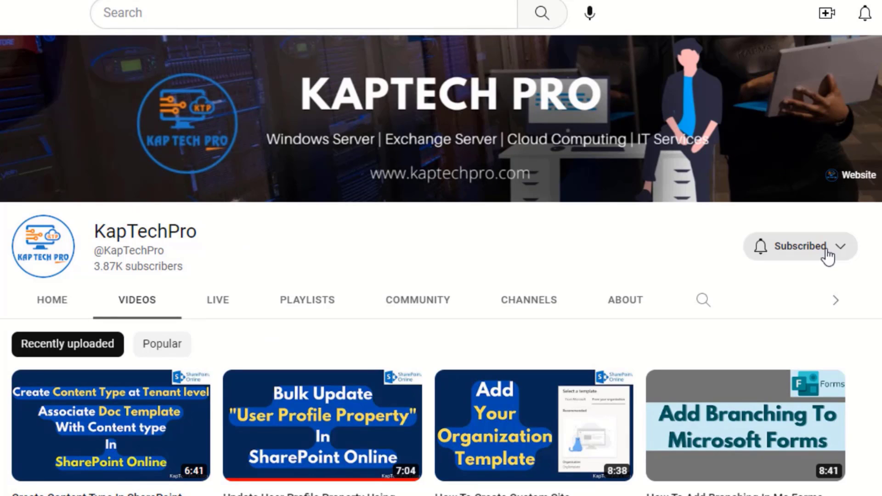
{"action": "left_click", "coordinate": [825, 253]}
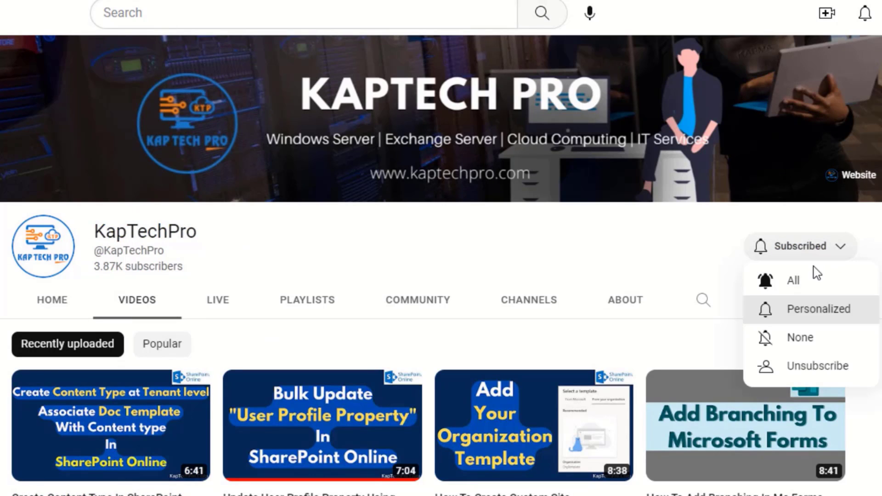
{"action": "left_click", "coordinate": [795, 281]}
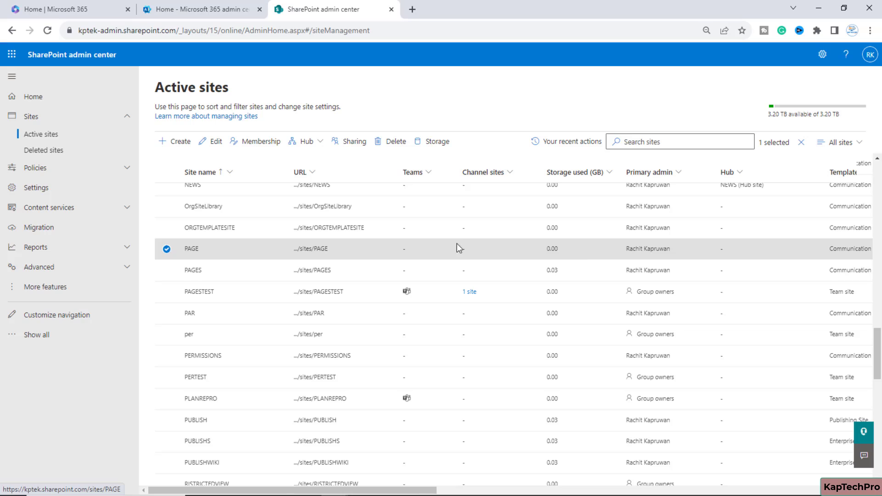
Step: Open the PAGE site from the active sites list and create a Blank-template page titled 1, saved as a draft
{"action": "left_click", "coordinate": [309, 250]}
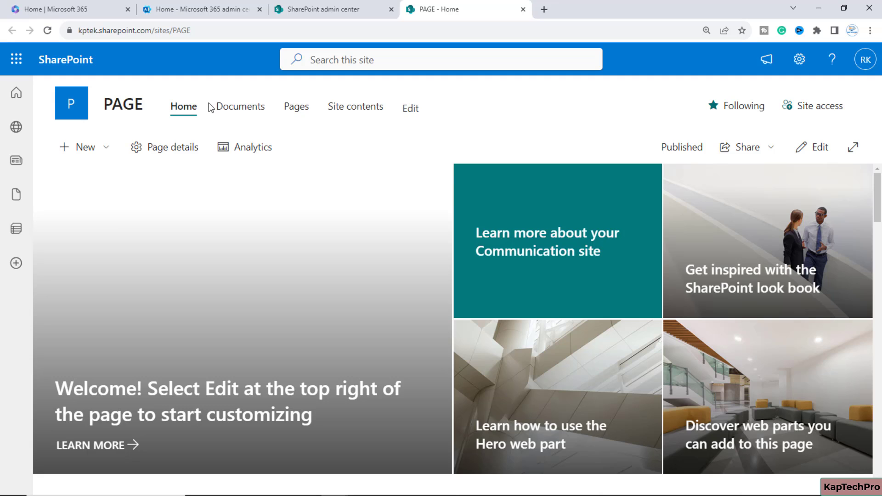
{"action": "left_click", "coordinate": [85, 147]}
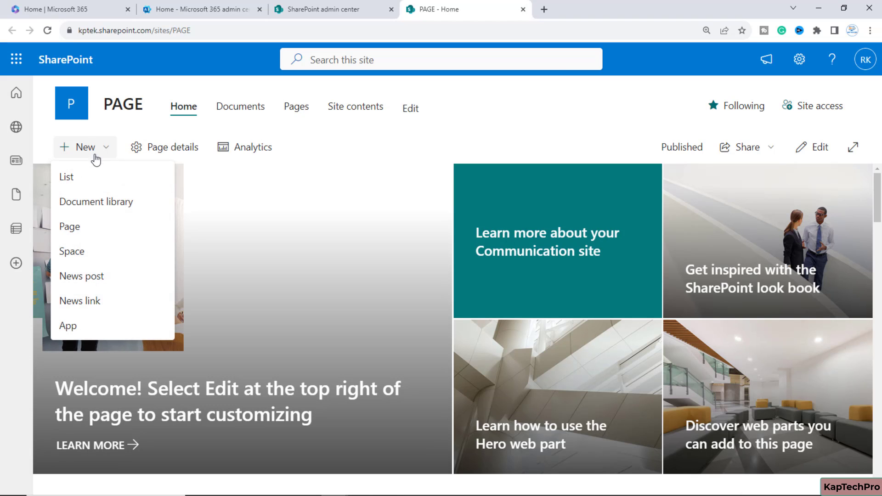
{"action": "left_click", "coordinate": [89, 235]}
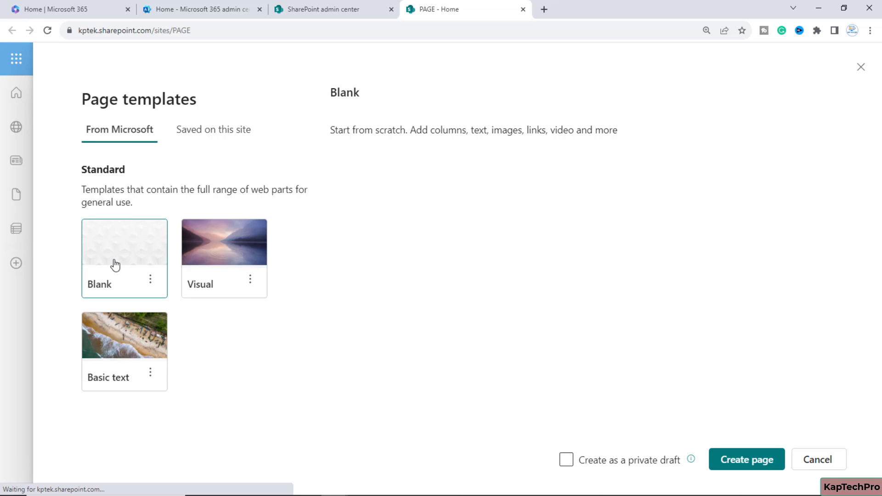
{"action": "left_click", "coordinate": [763, 460]}
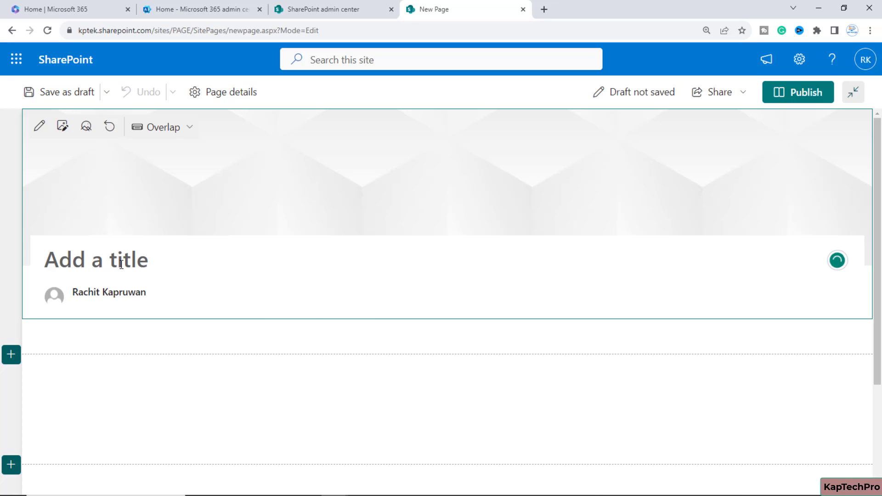
{"action": "type", "text": "1"}
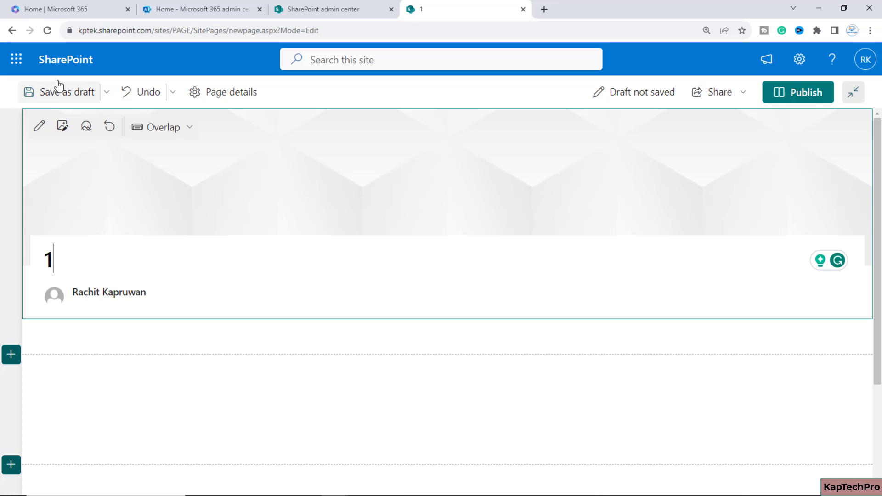
{"action": "left_click", "coordinate": [72, 98]}
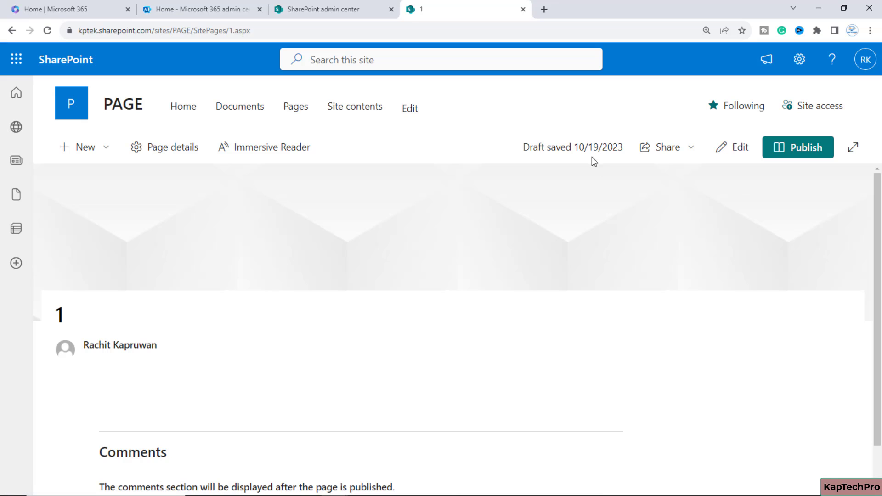
Step: View the PAGE site's pages as the owner, and check the signed-in account and the same page list in the incognito window
{"action": "left_click", "coordinate": [305, 108]}
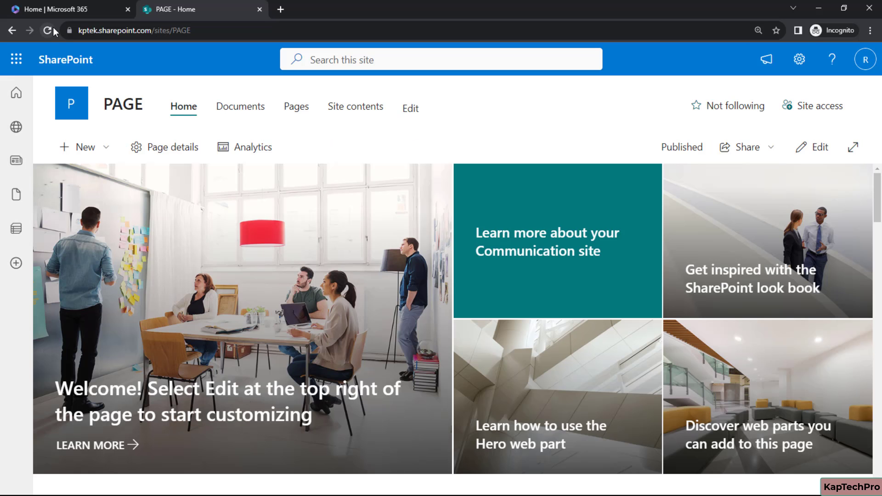
{"action": "left_click", "coordinate": [868, 57]}
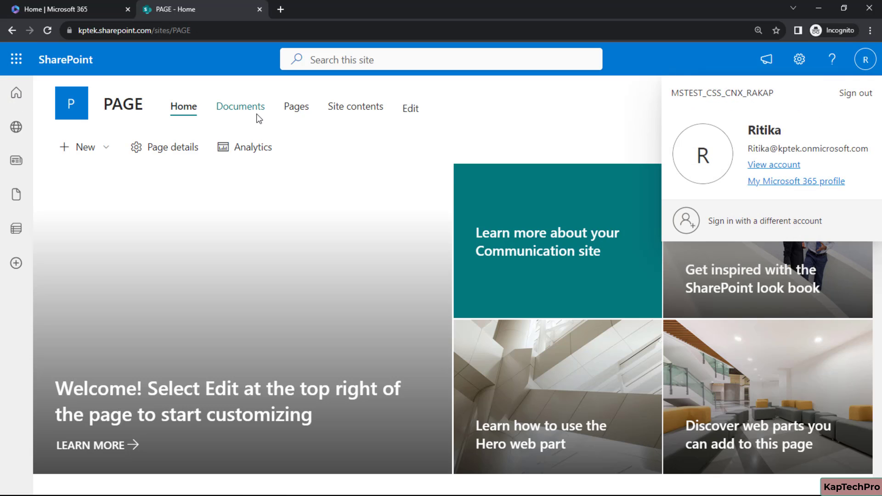
{"action": "left_click", "coordinate": [297, 113]}
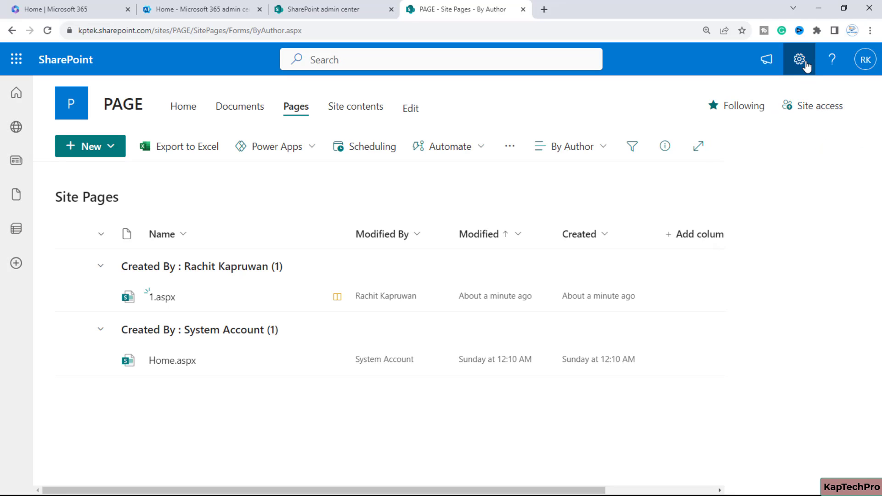
Step: Review the site owners and site members in the PAGE site's permissions, and reload the incognito window's page list
{"action": "left_click", "coordinate": [805, 63]}
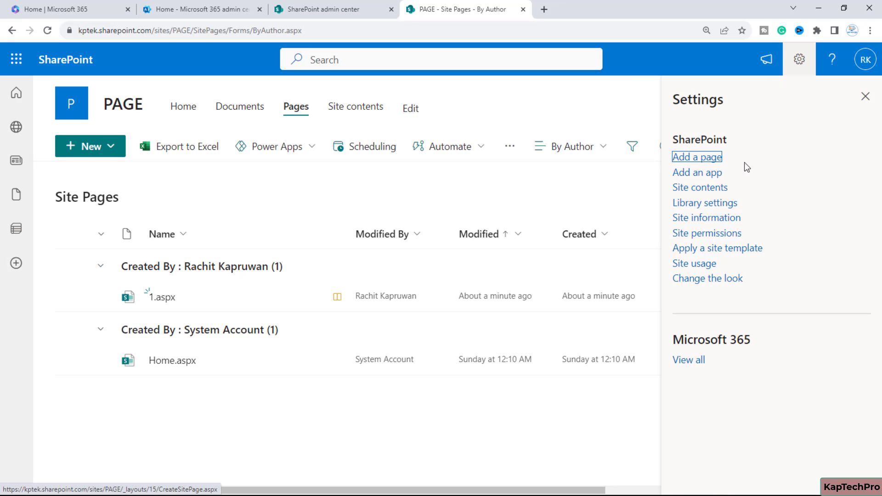
{"action": "left_click", "coordinate": [713, 236]}
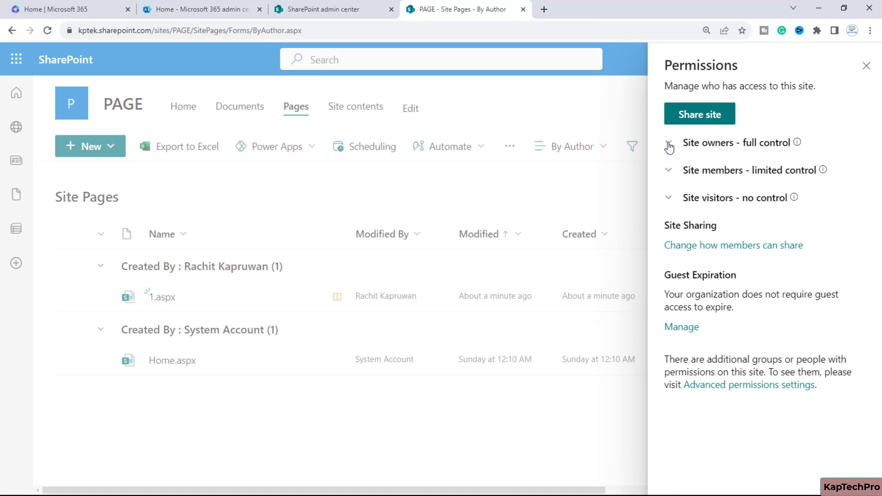
{"action": "left_click", "coordinate": [672, 144]}
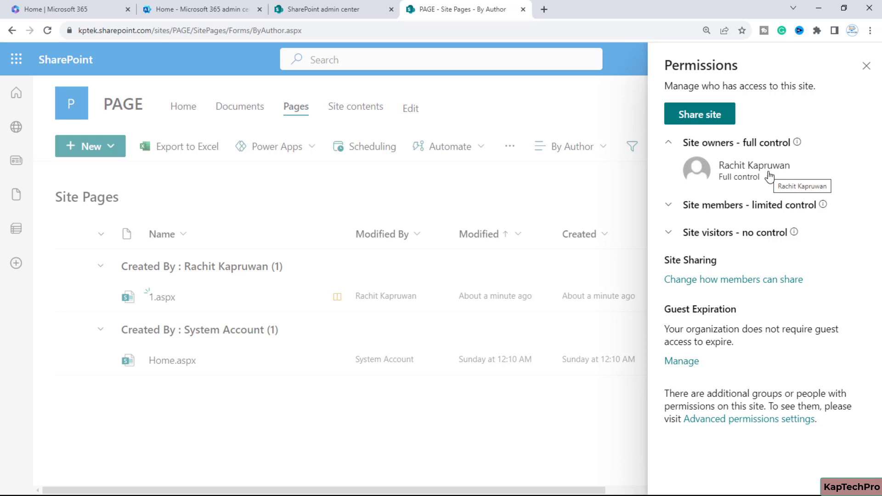
{"action": "left_click", "coordinate": [670, 207]}
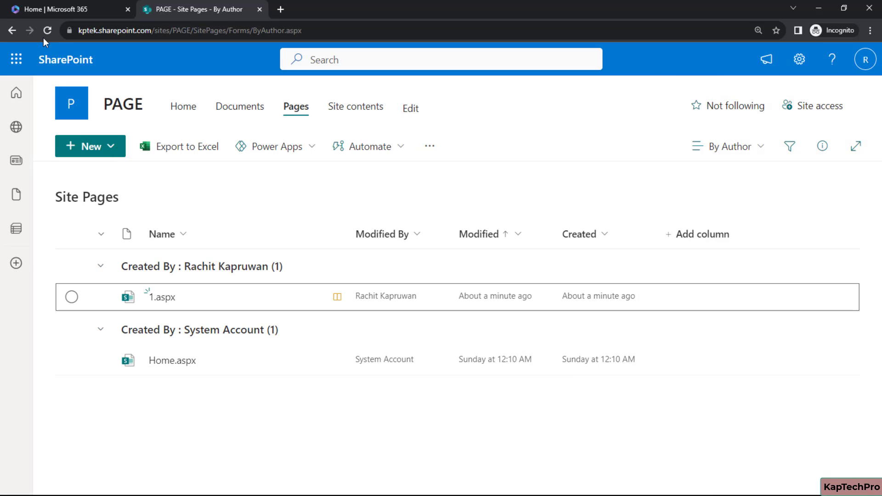
{"action": "left_click", "coordinate": [45, 35]}
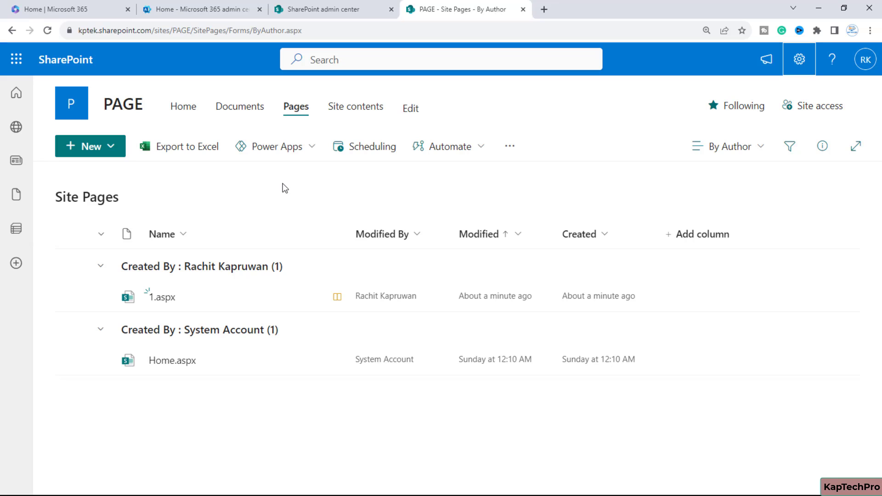
Step: From the PAGE site's home page, create a new page with the Blank template as a private draft
{"action": "left_click", "coordinate": [183, 111]}
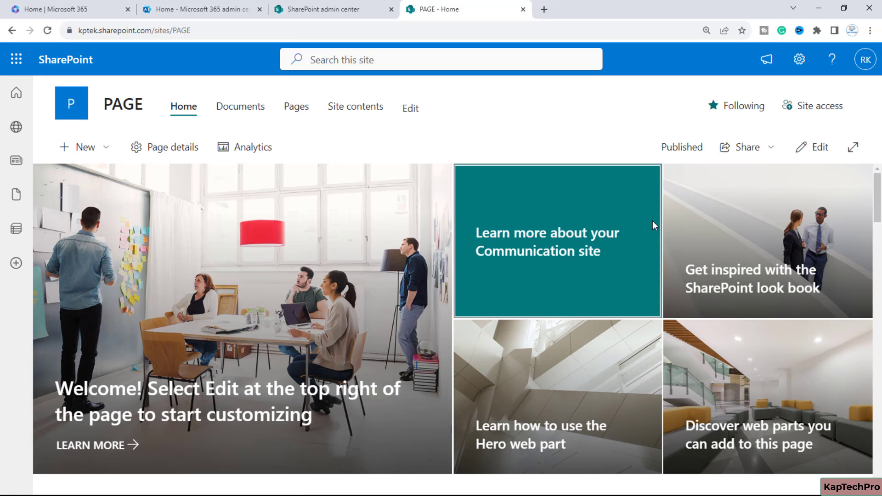
{"action": "left_click", "coordinate": [95, 147]}
{"action": "left_click", "coordinate": [118, 233]}
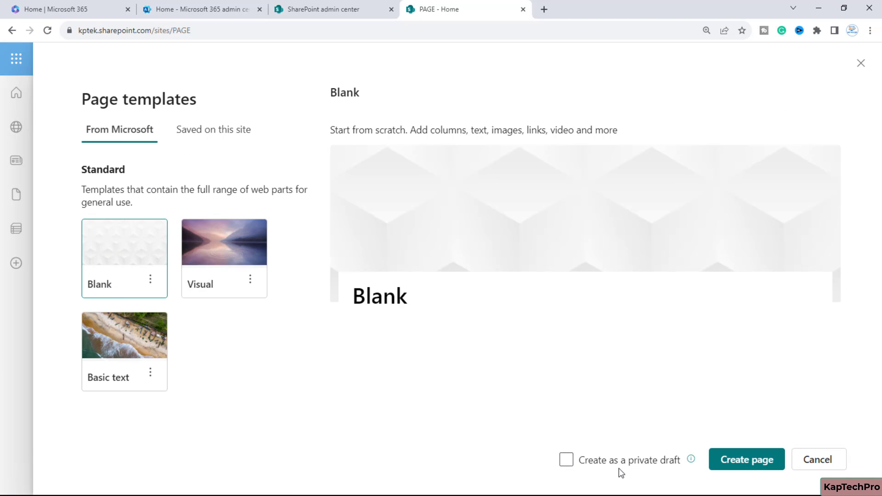
{"action": "left_click", "coordinate": [599, 464]}
{"action": "left_click", "coordinate": [567, 462]}
{"action": "left_click", "coordinate": [743, 468]}
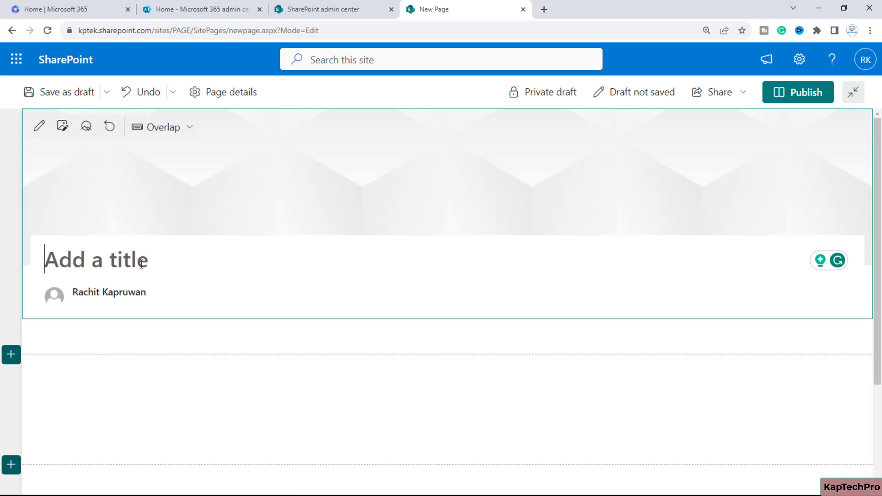
Step: Title the private page 2 and save it as a draft
{"action": "type", "text": "2"}
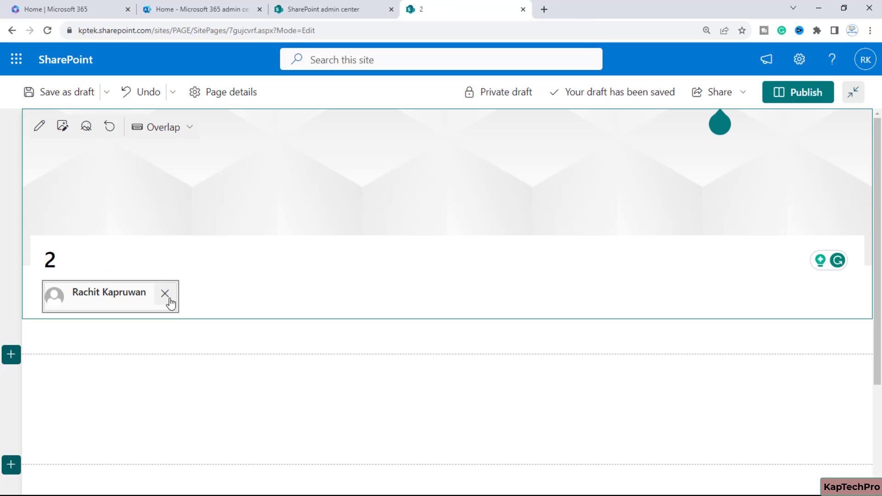
{"action": "scroll", "coordinate": [506, 270], "scroll_direction": "down", "scroll_amount": 3}
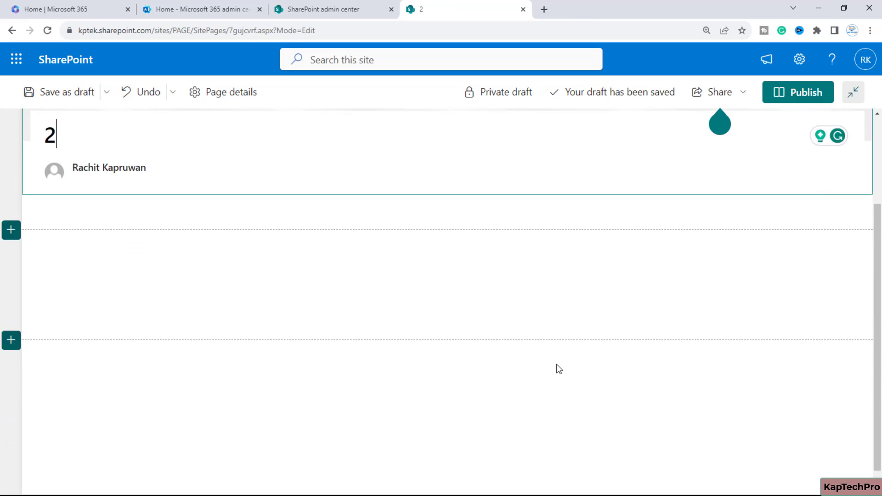
{"action": "scroll", "coordinate": [556, 364], "scroll_direction": "up", "scroll_amount": 3}
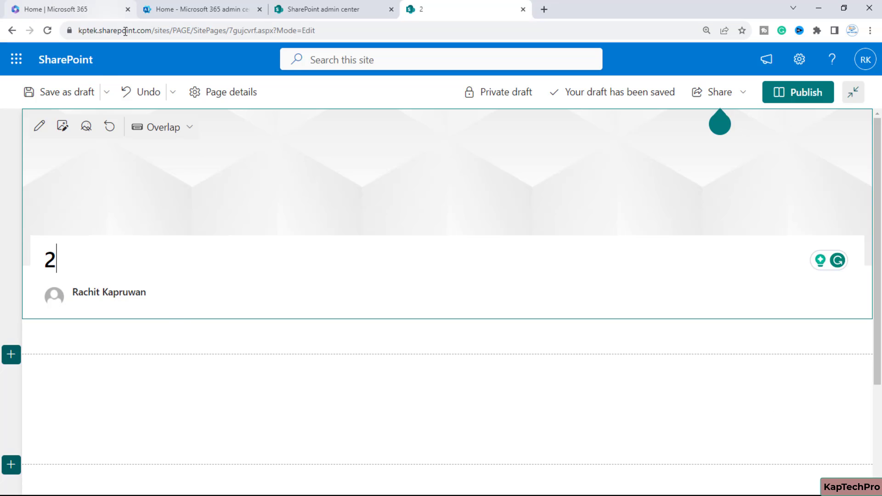
{"action": "left_click", "coordinate": [60, 97]}
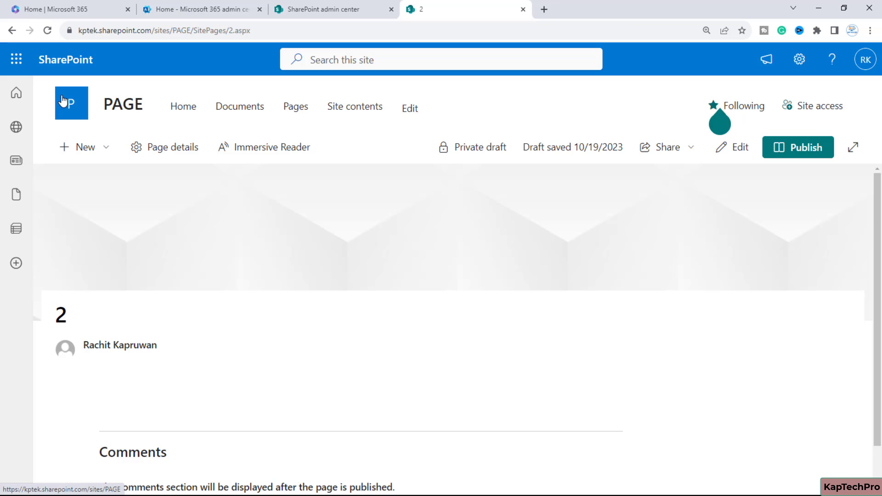
Step: Switch to the incognito window and reload its Site Pages library to check which drafts the member can see
{"action": "key", "text": "alt+Tab"}
{"action": "left_click", "coordinate": [45, 35]}
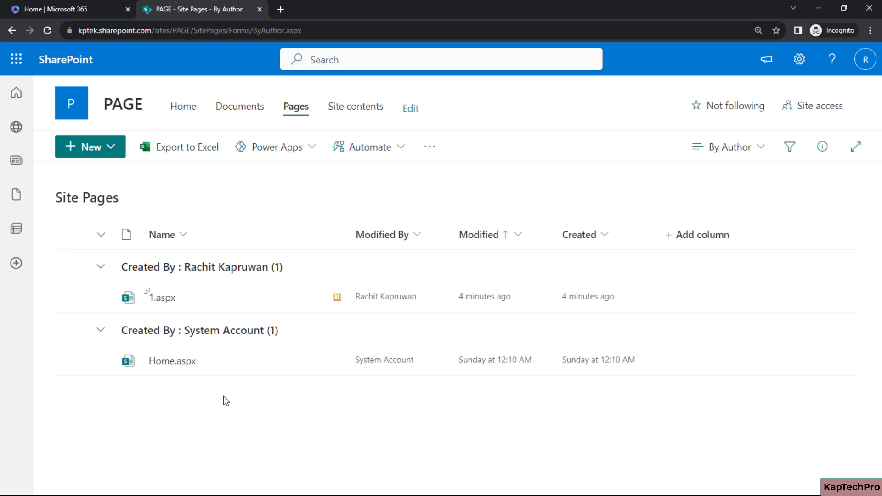
{"action": "key", "text": "alt+Tab"}
{"action": "key", "text": "alt+Tab"}
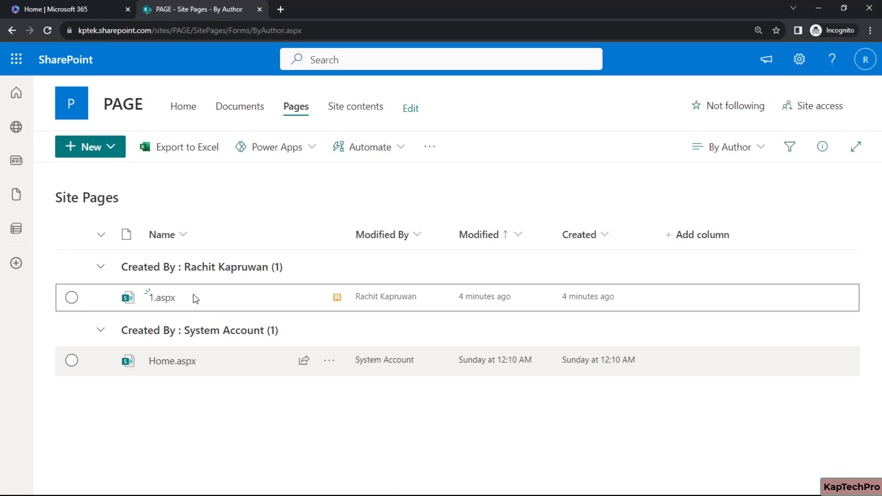
{"action": "left_click", "coordinate": [49, 30]}
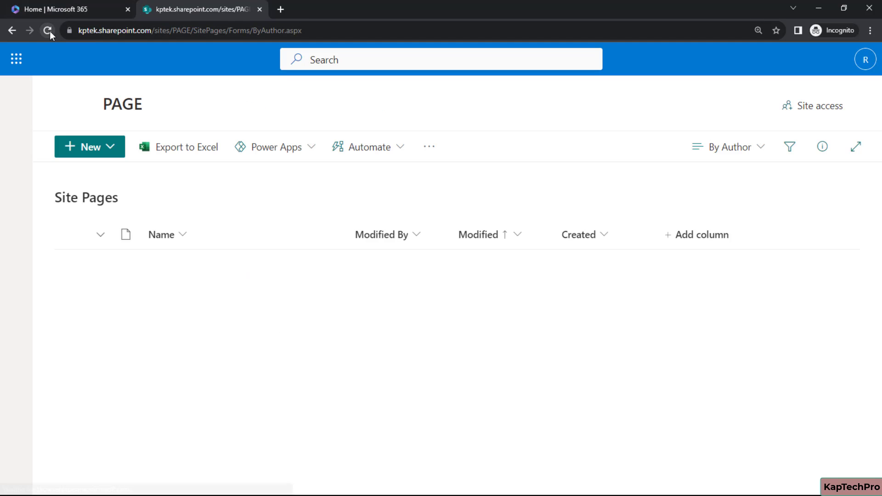
Step: Return to the owner's window, reopen page 2 for editing, save it as a draft again and view the Site Pages library
{"action": "key", "text": "alt+Tab"}
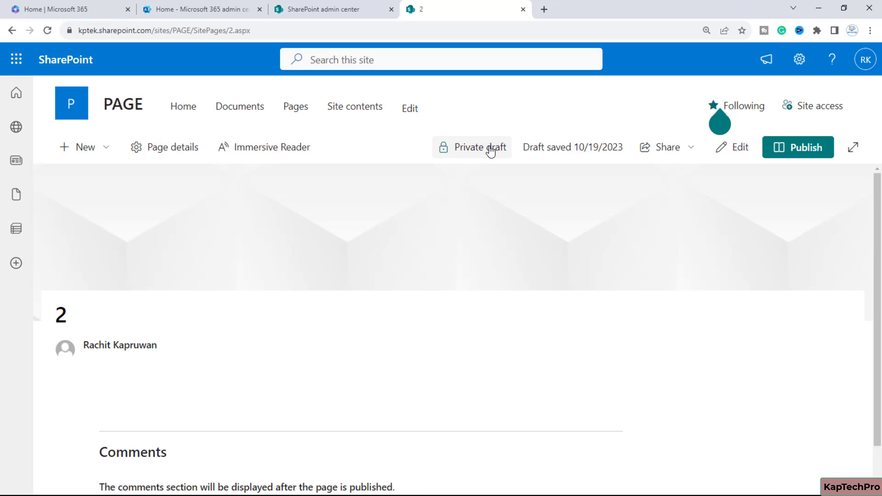
{"action": "left_click", "coordinate": [735, 148]}
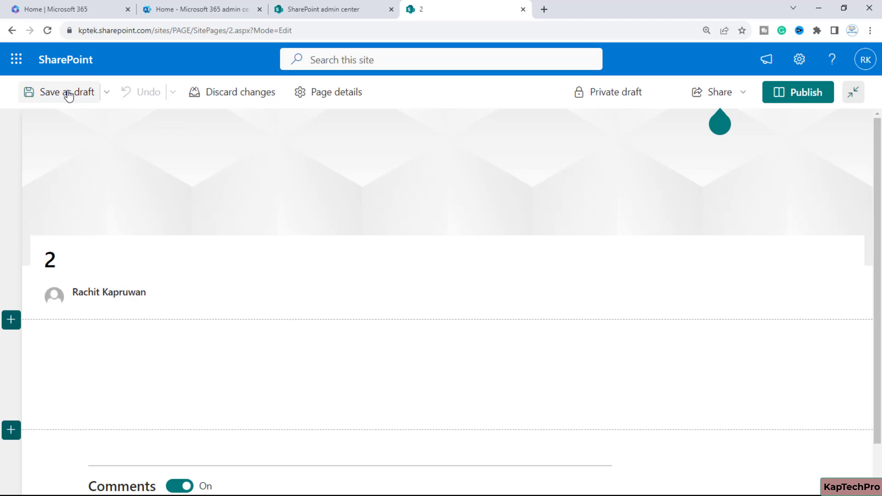
{"action": "left_click", "coordinate": [68, 95]}
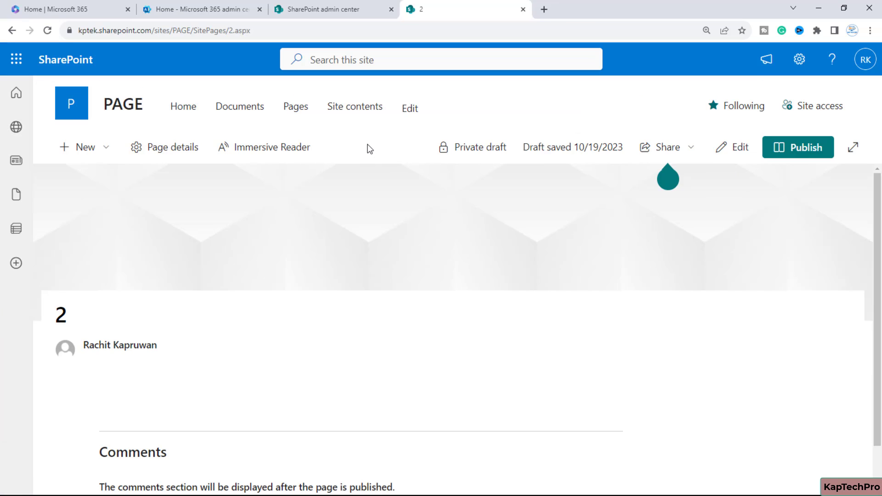
{"action": "left_click", "coordinate": [297, 108]}
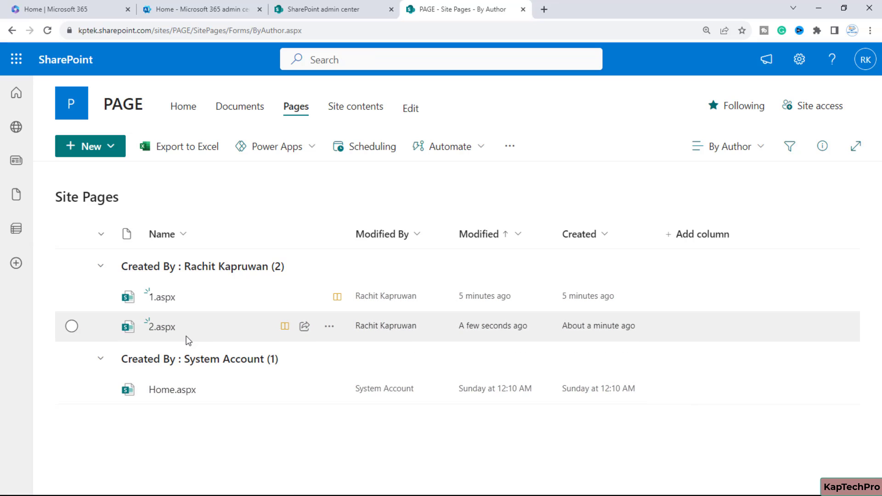
{"action": "mouse_move", "coordinate": [170, 328]}
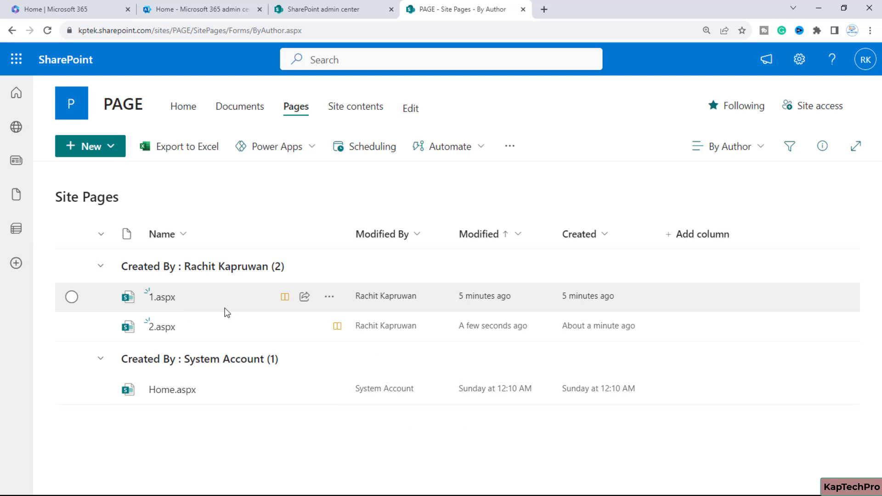
{"action": "mouse_move", "coordinate": [160, 299]}
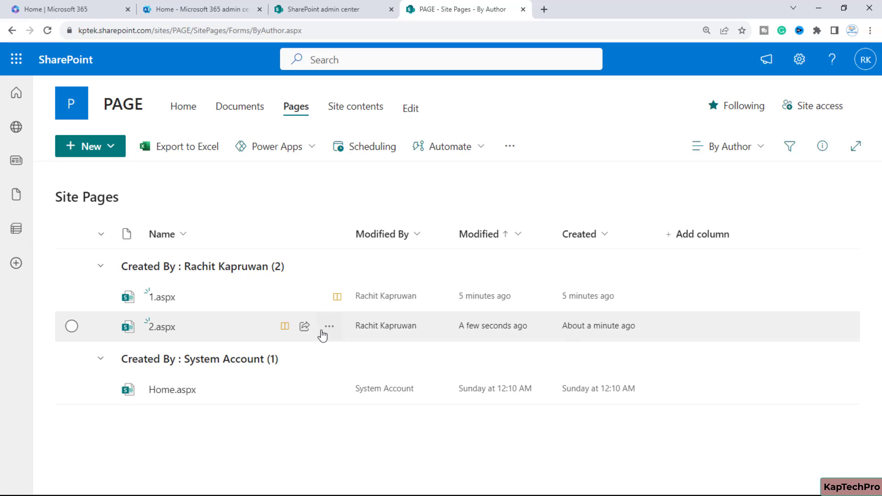
Step: Inspect who has access to 2.aspx in its Manage access dialog, and close the dialog
{"action": "left_click", "coordinate": [329, 327]}
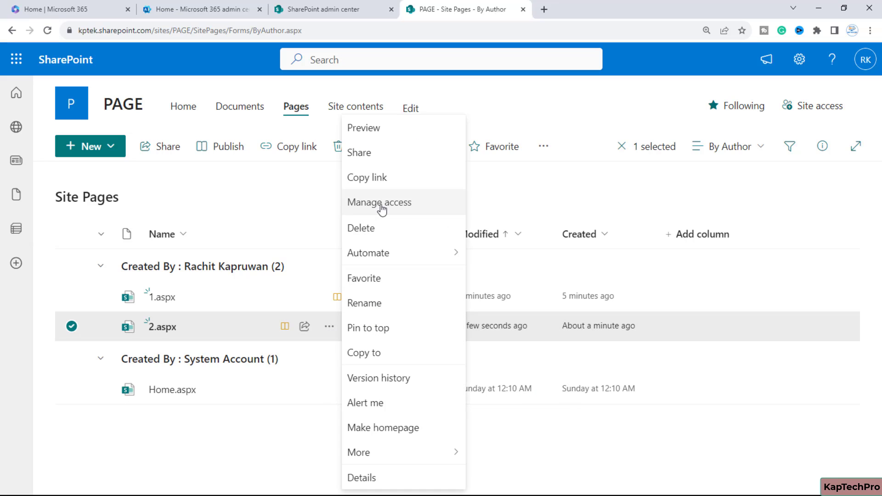
{"action": "left_click", "coordinate": [381, 207]}
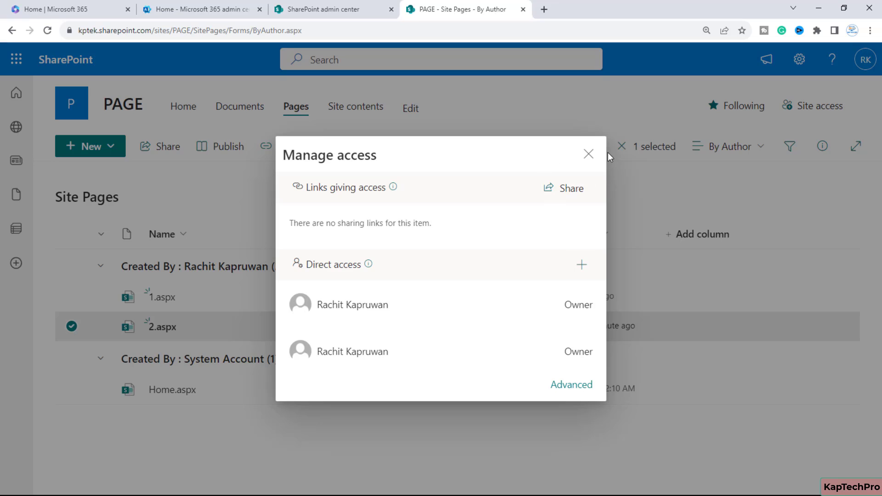
{"action": "left_click", "coordinate": [589, 154]}
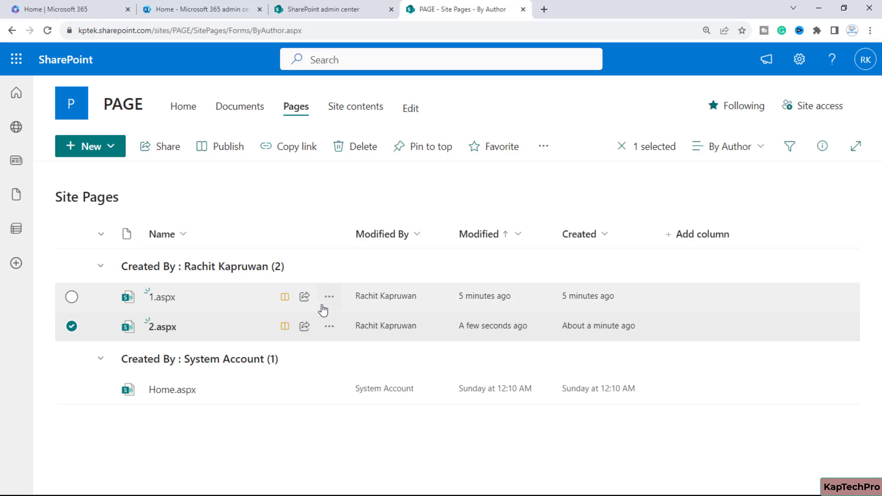
Step: Inspect who has access to 1.aspx in its Manage access dialog, and close the dialog
{"action": "left_click", "coordinate": [326, 304]}
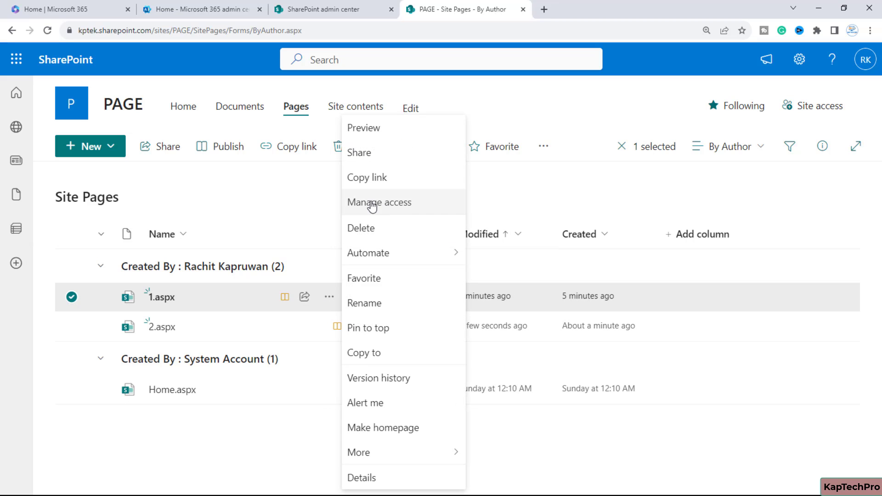
{"action": "left_click", "coordinate": [408, 224]}
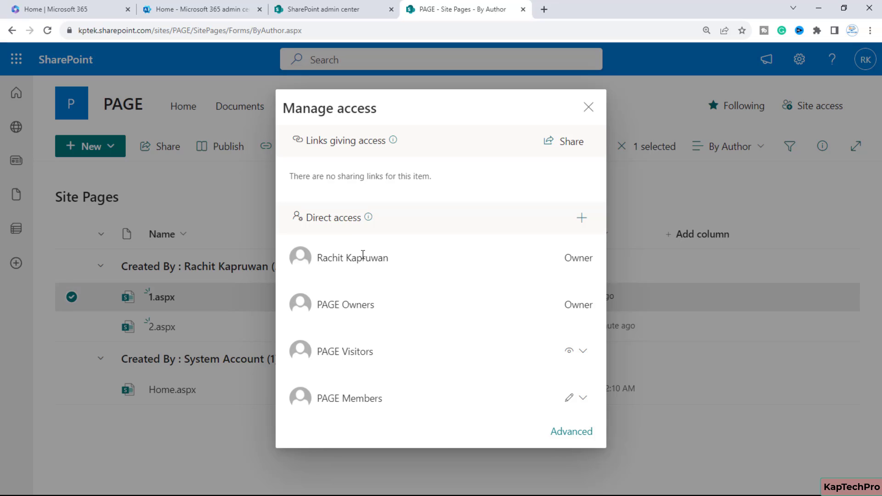
{"action": "left_click", "coordinate": [223, 177]}
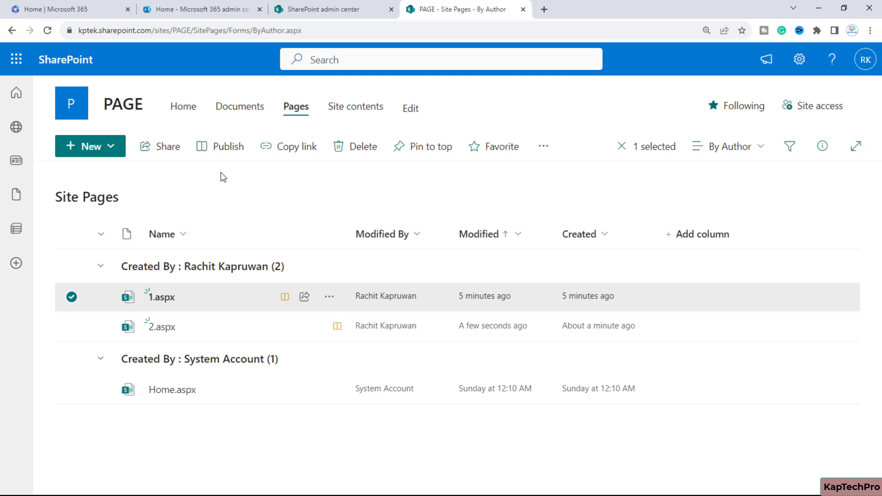